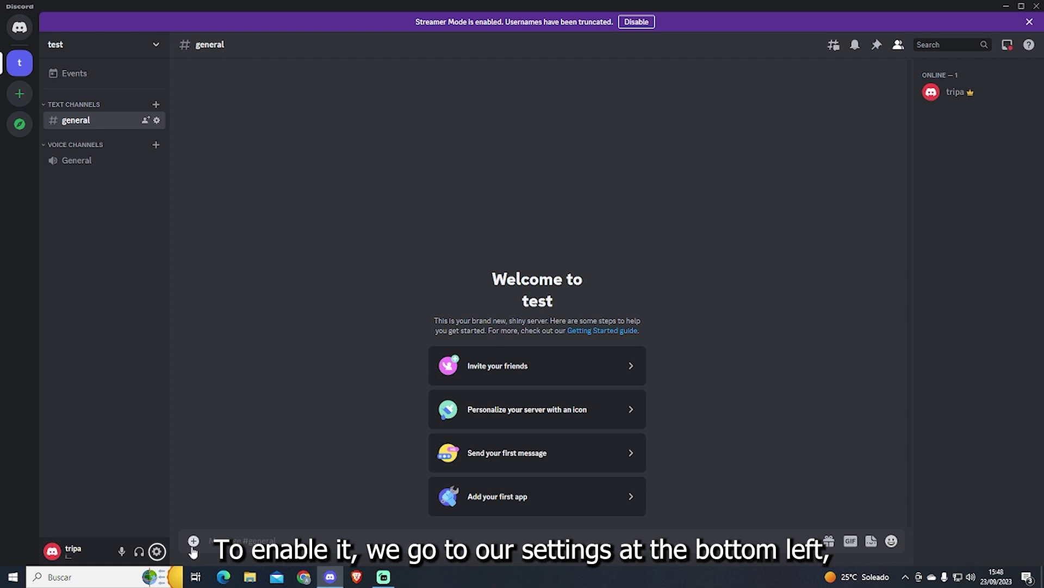
Switch on 'Display current activity as a status message' under Activity Privacy in user settings.
left_click(156, 551)
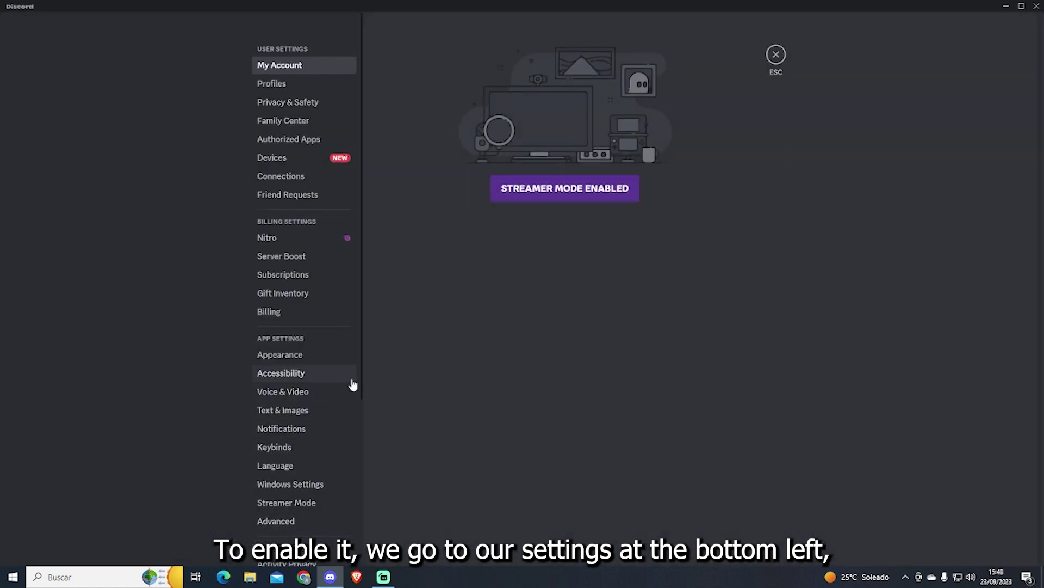
left_click_drag(361, 372, 360, 465)
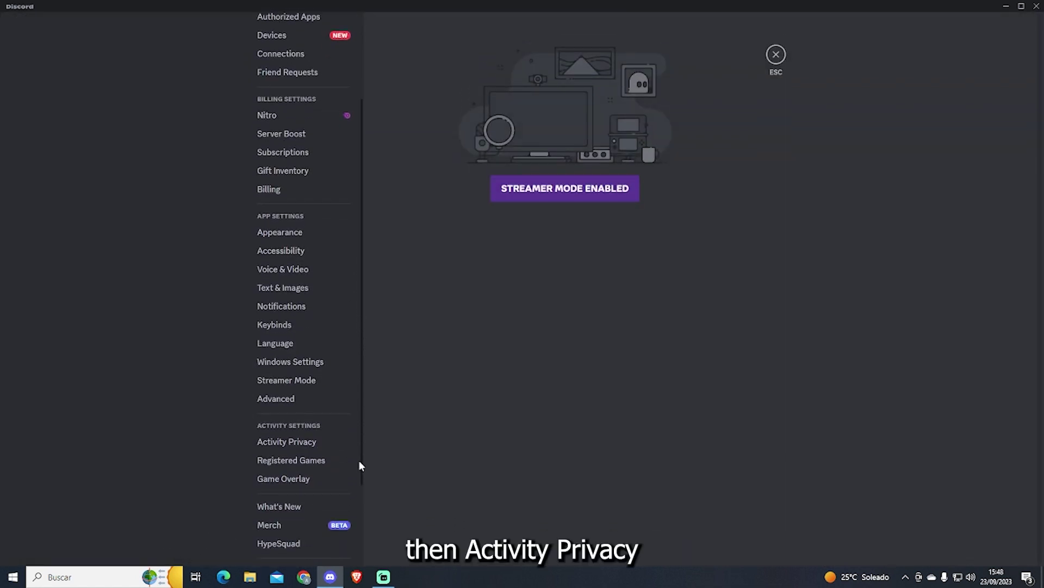
left_click(302, 439)
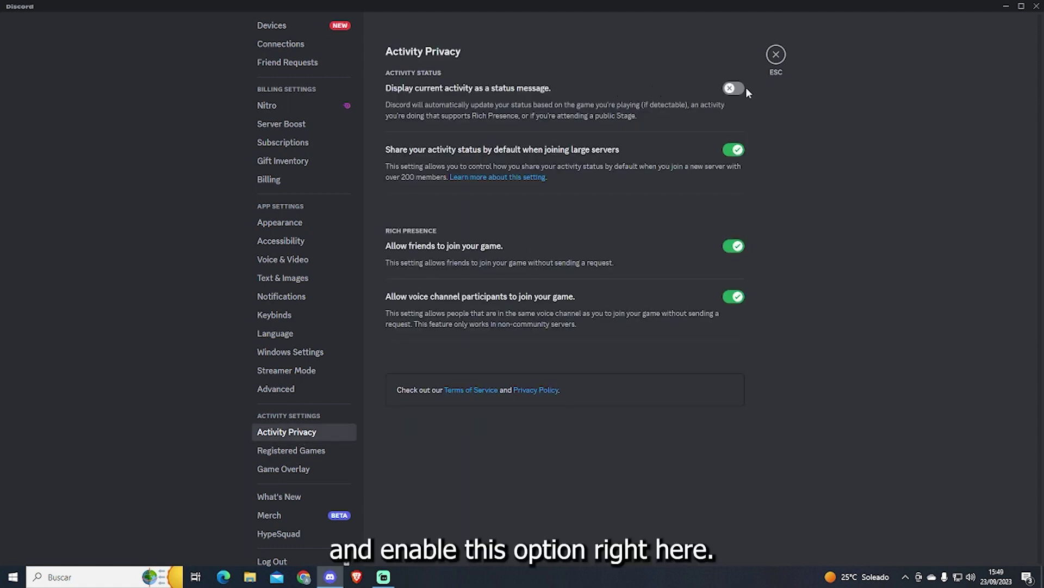
left_click(731, 90)
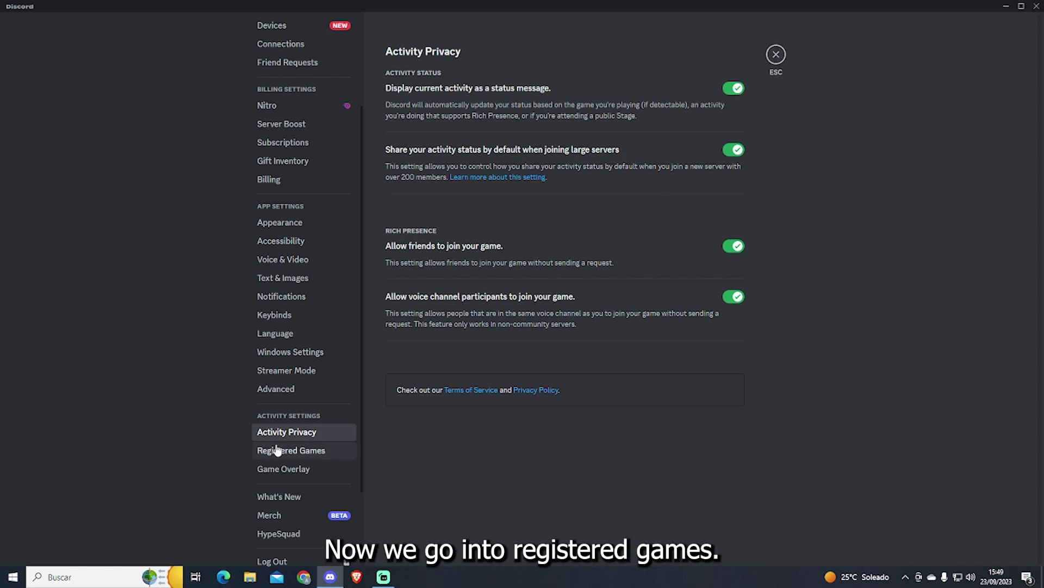
Add Adobe Desktop Service as a registered game, then exit settings.
left_click(295, 451)
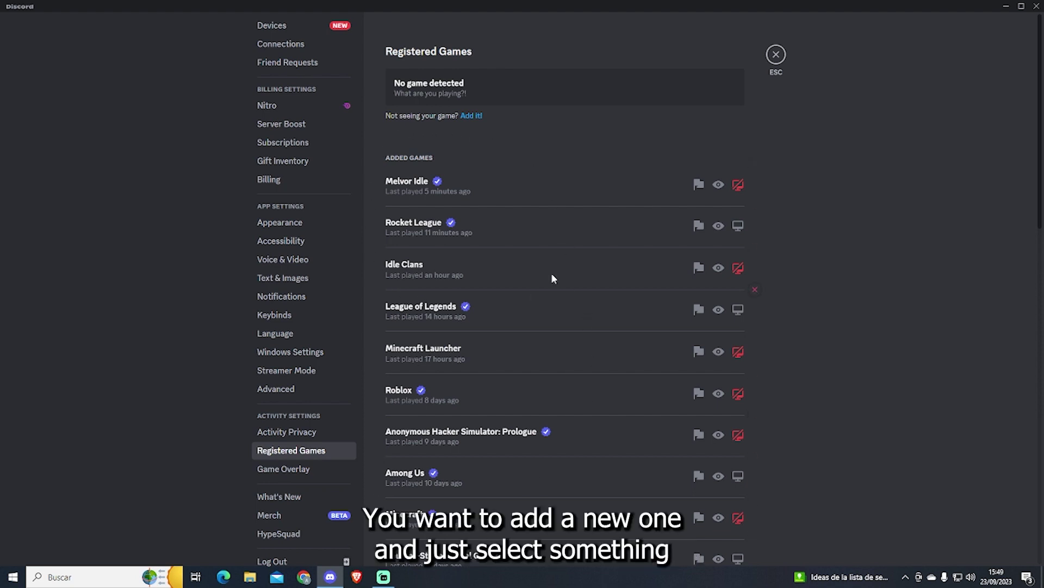
left_click(473, 121)
left_click(536, 143)
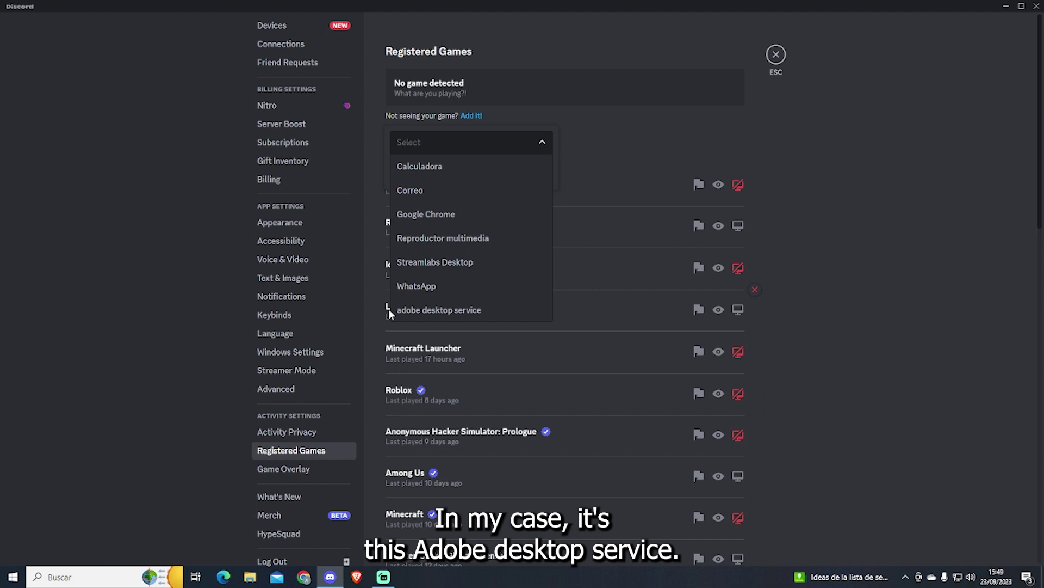
left_click(461, 313)
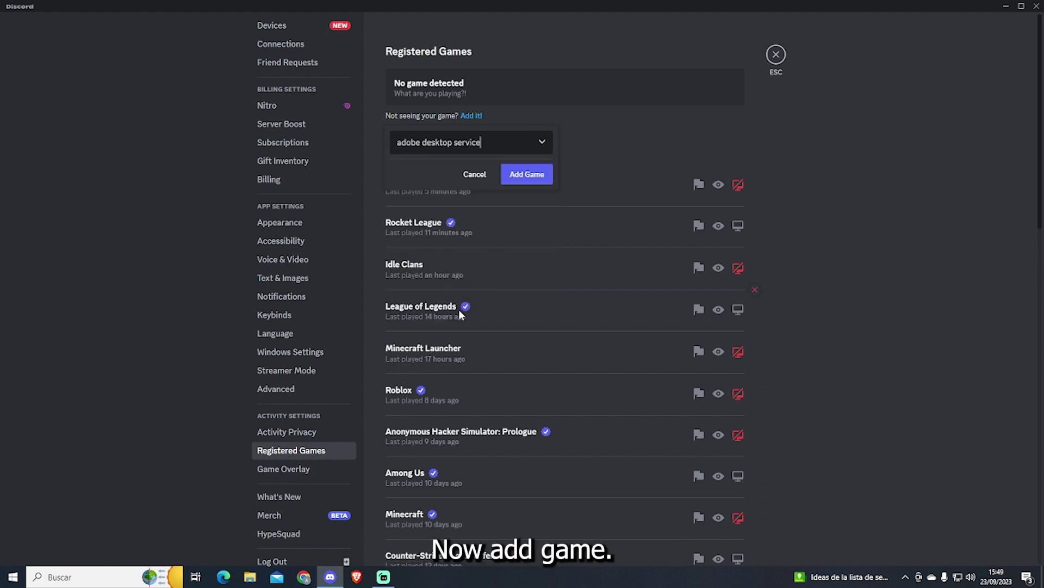
left_click(529, 174)
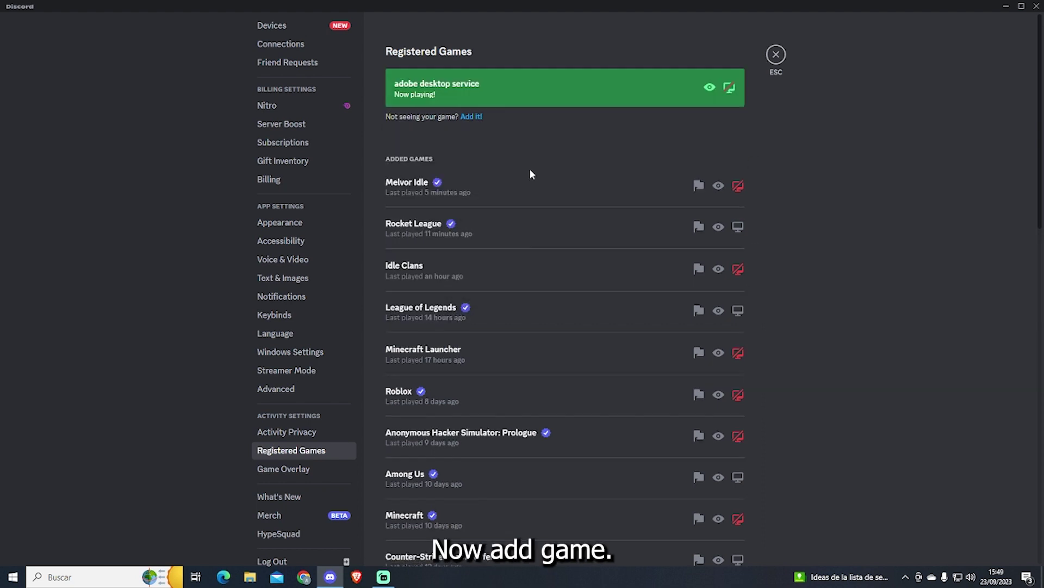
left_click(777, 55)
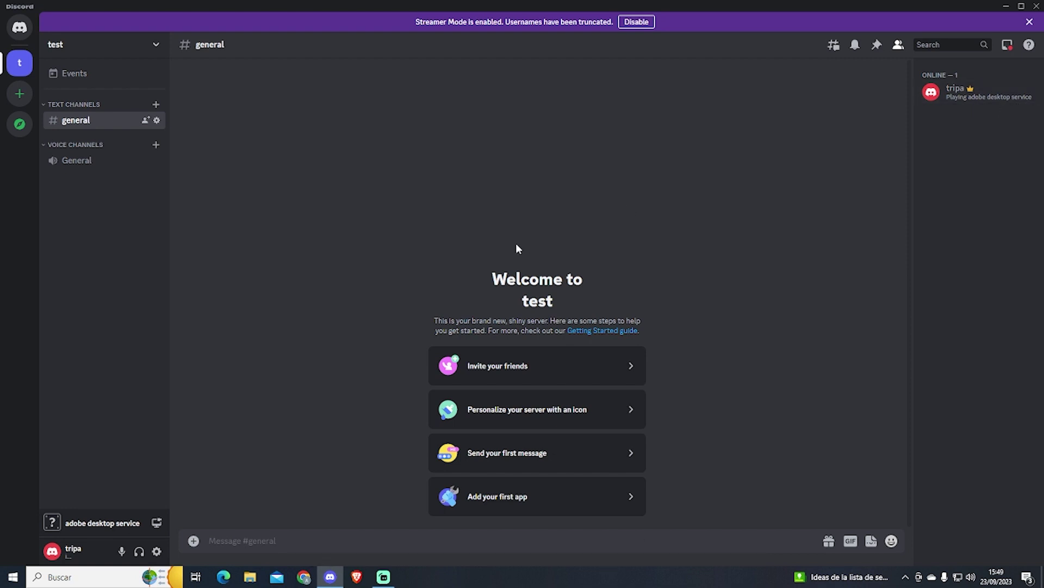
In Registered Games, replace the 'adobe desktop service' name with 'Custom Text'.
left_click(157, 549)
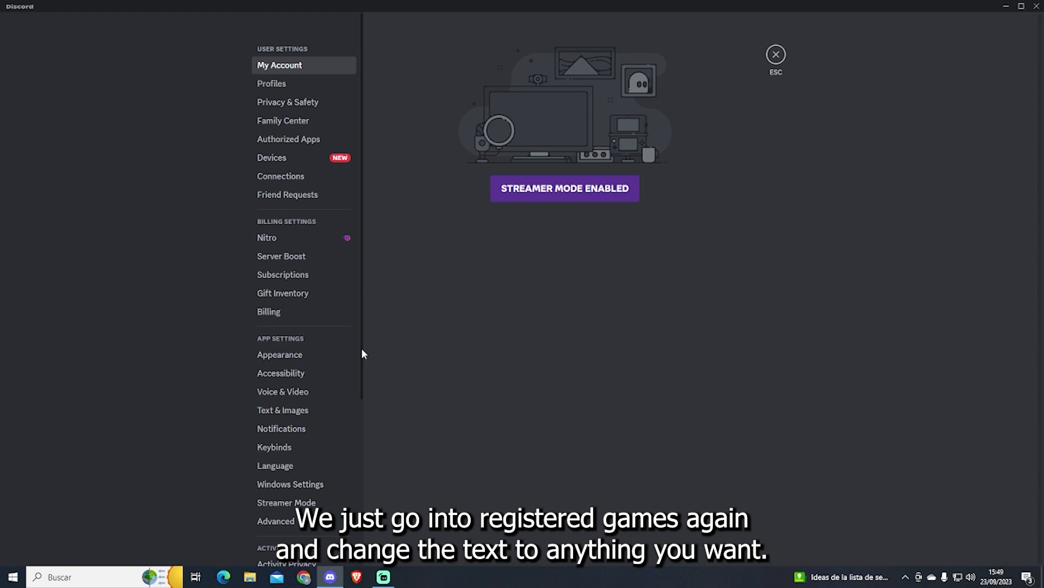
left_click_drag(362, 348, 358, 464)
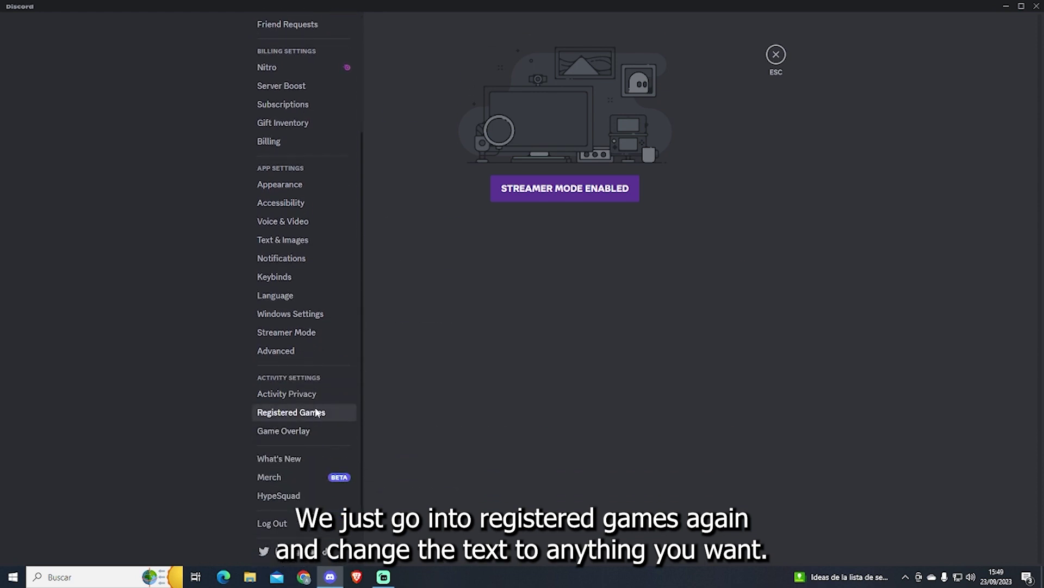
left_click(317, 413)
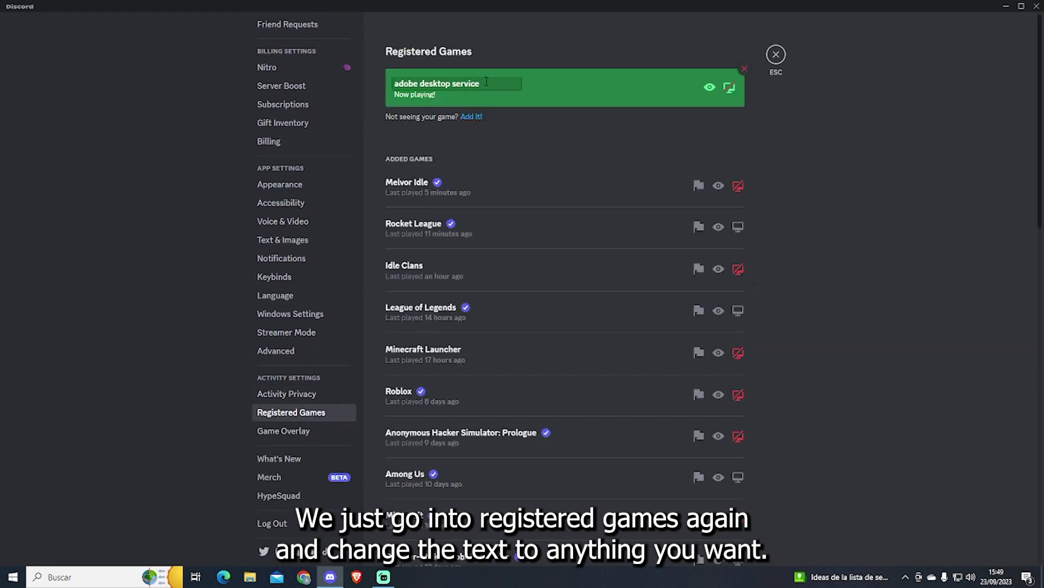
left_click_drag(461, 83, 411, 83)
key("BackSpace")
type("Cu")
type("stom Text")
key("Return")
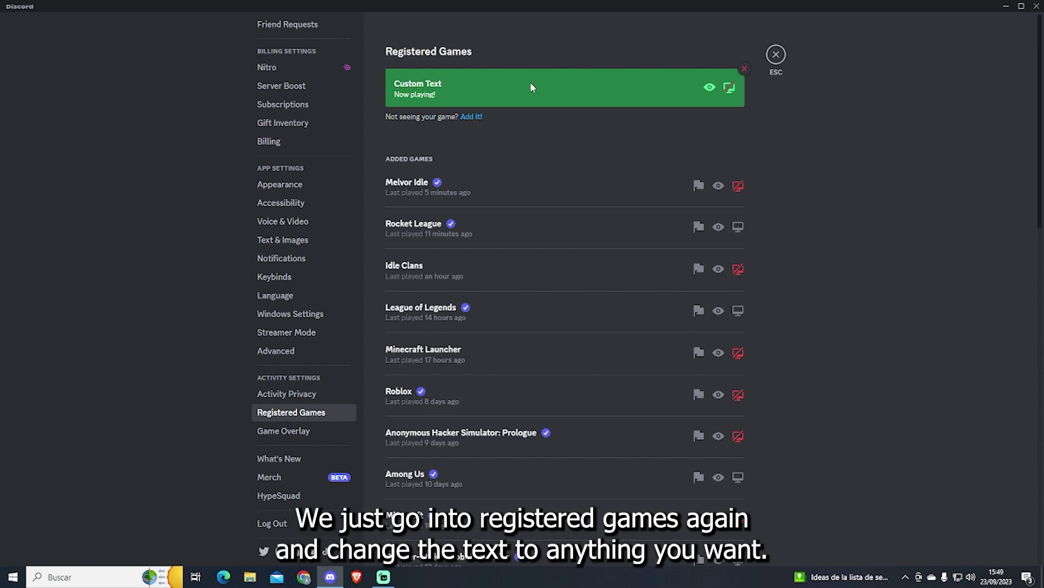
Exit User Settings so the member list shows 'Playing Custom Text'.
left_click(775, 54)
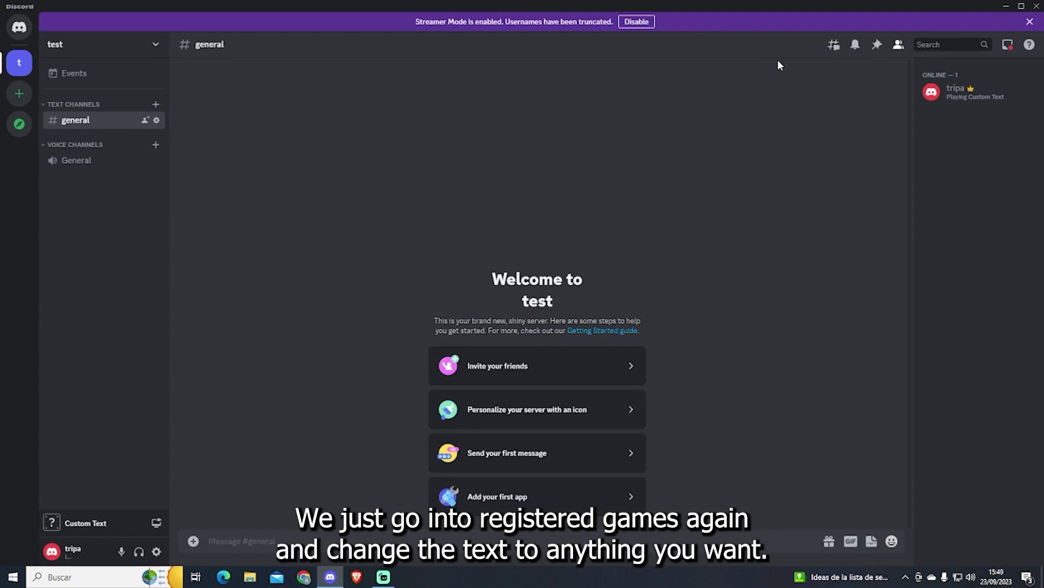